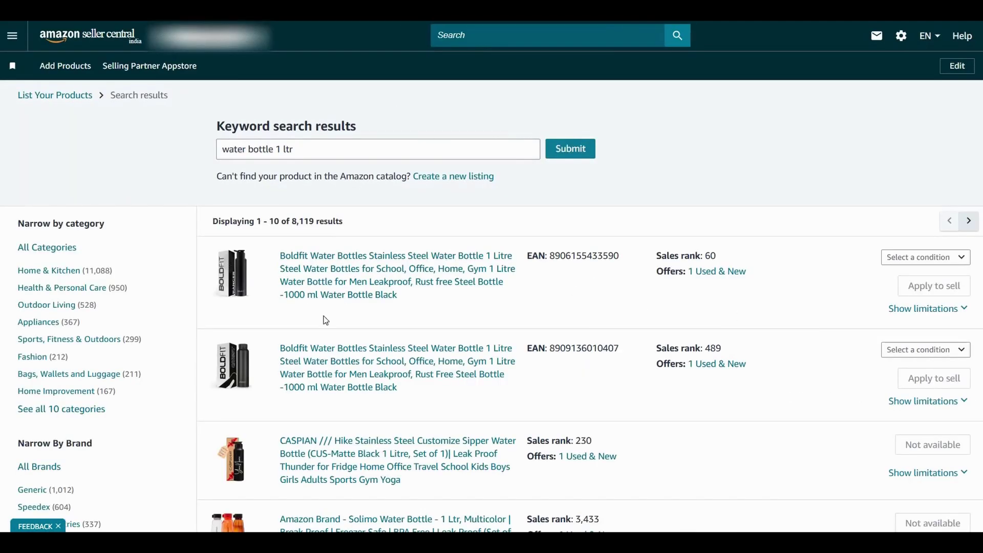
# Start a new catalogue listing and reuse the description "water bottle 1 ltr" as its item name.
pyautogui.click(454, 177)
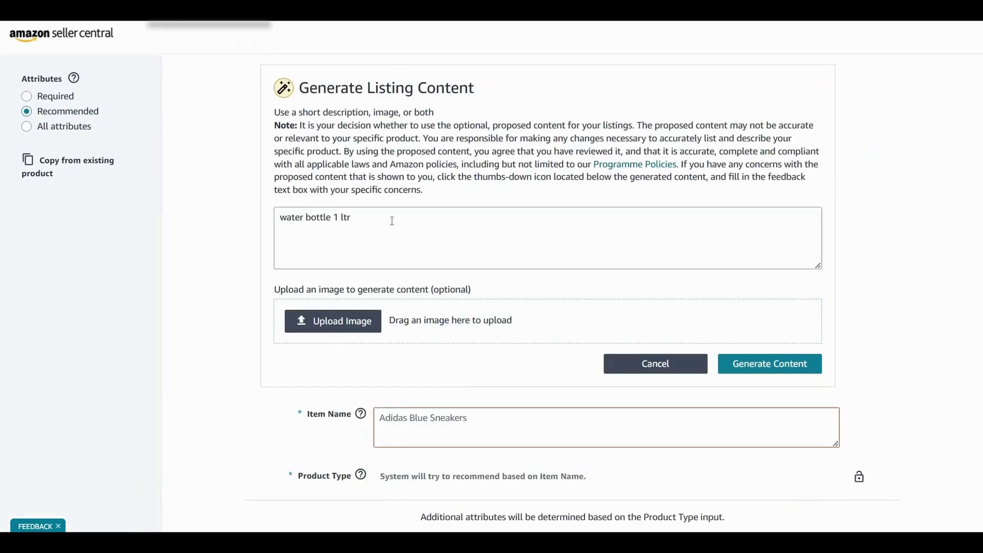
pyautogui.press('Tab')
pyautogui.hotkey('ctrl', 'a')
pyautogui.hotkey('ctrl', 'c')
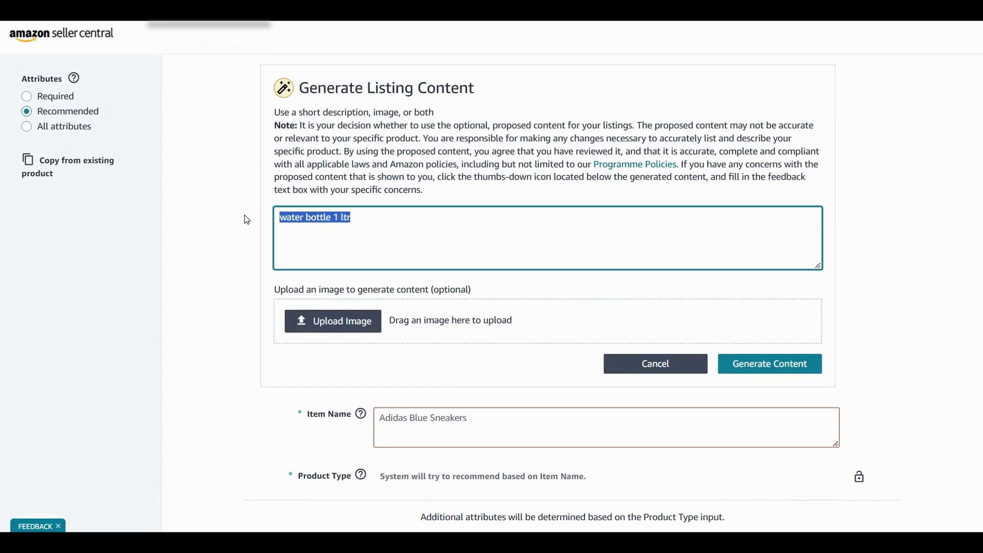
pyautogui.click(403, 420)
pyautogui.hotkey('ctrl', 'v')
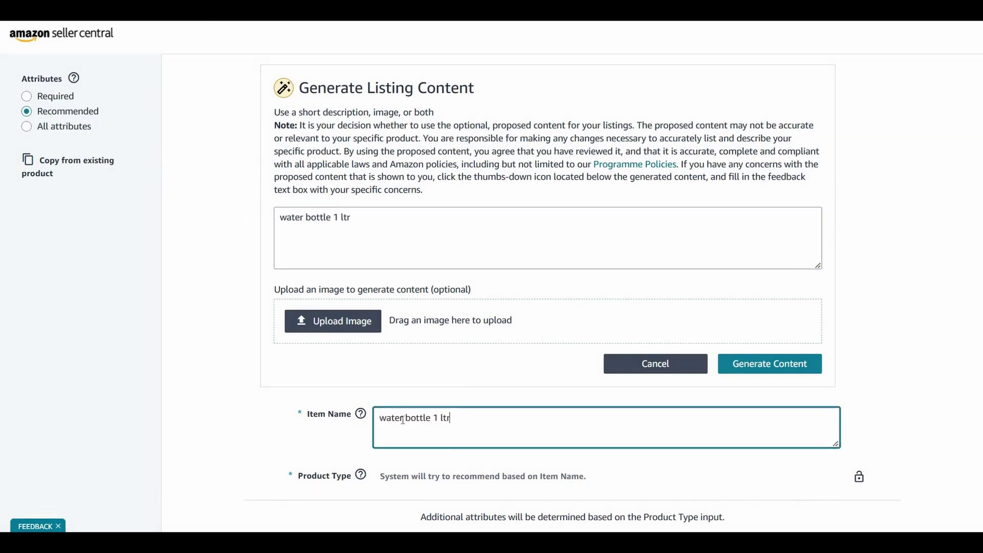
pyautogui.click(241, 401)
# Choose to select another product type and search the categories for "water bottle".
pyautogui.scroll(-4, 345, 347)
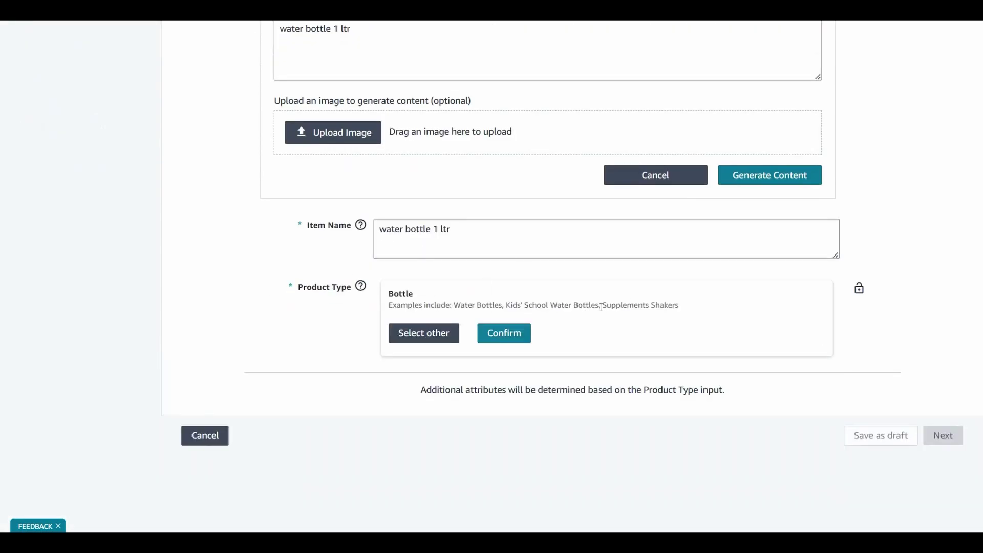
pyautogui.click(361, 286)
pyautogui.click(435, 336)
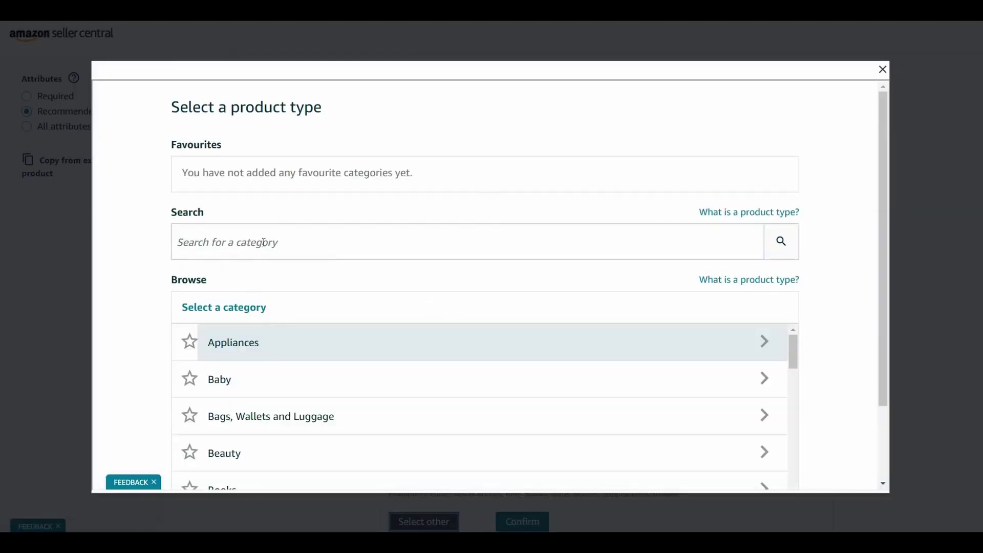
pyautogui.click(263, 242)
pyautogui.write('water')
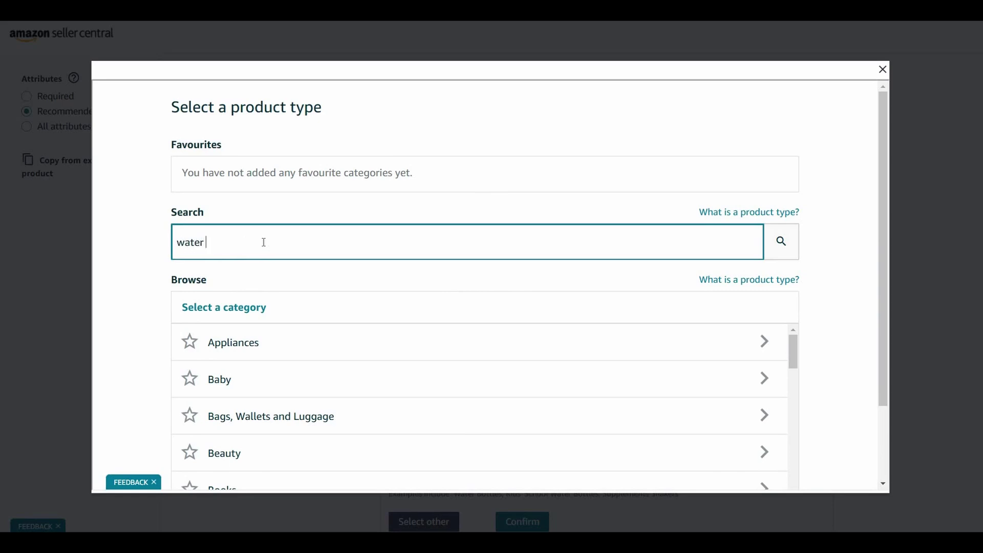
pyautogui.write(' bottle')
pyautogui.press('Return')
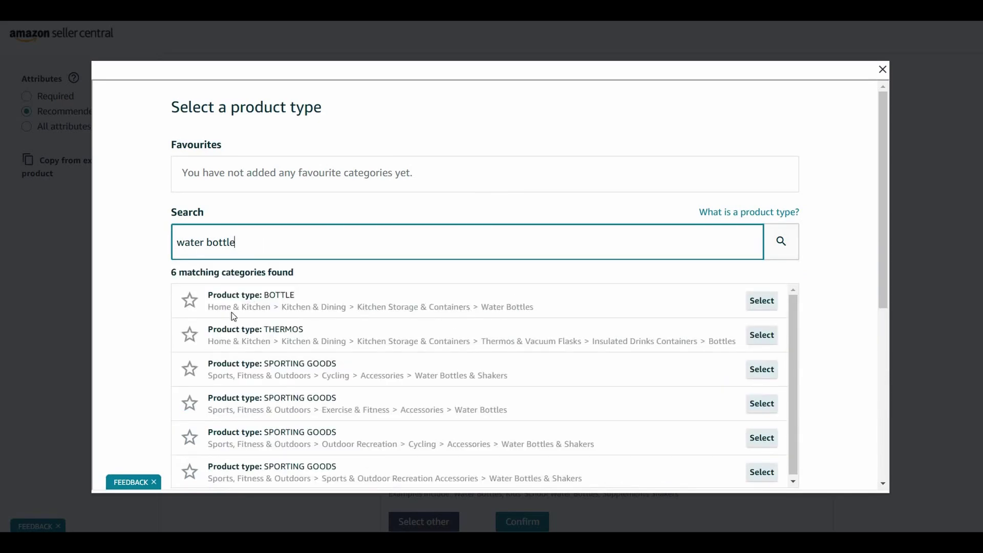
# Select the Bottle product type under Home & Kitchen > Kitchen & Dining > Kitchen Storage & Containers > Water Bottles and confirm it.
pyautogui.click(760, 301)
pyautogui.scroll(-3, 353, 338)
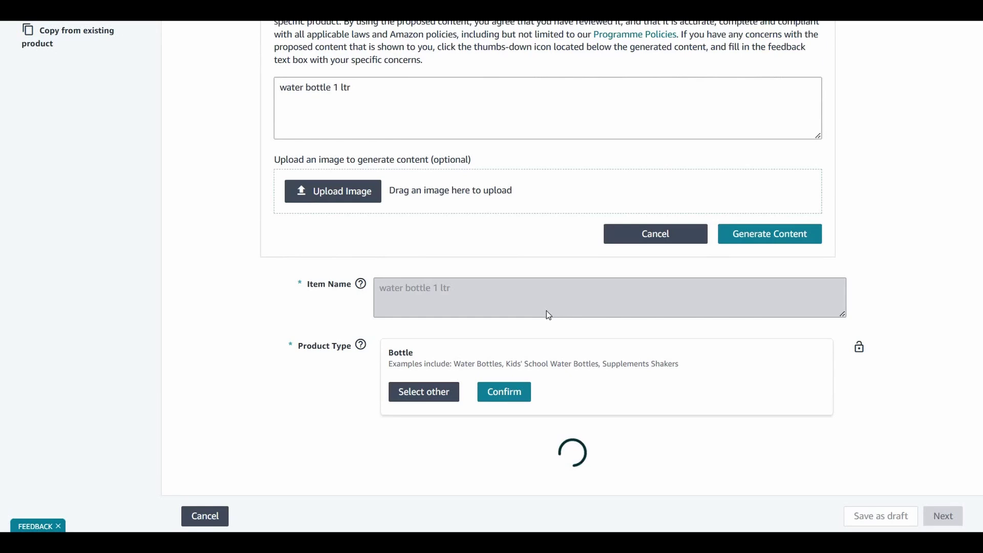
pyautogui.scroll(-3, 531, 274)
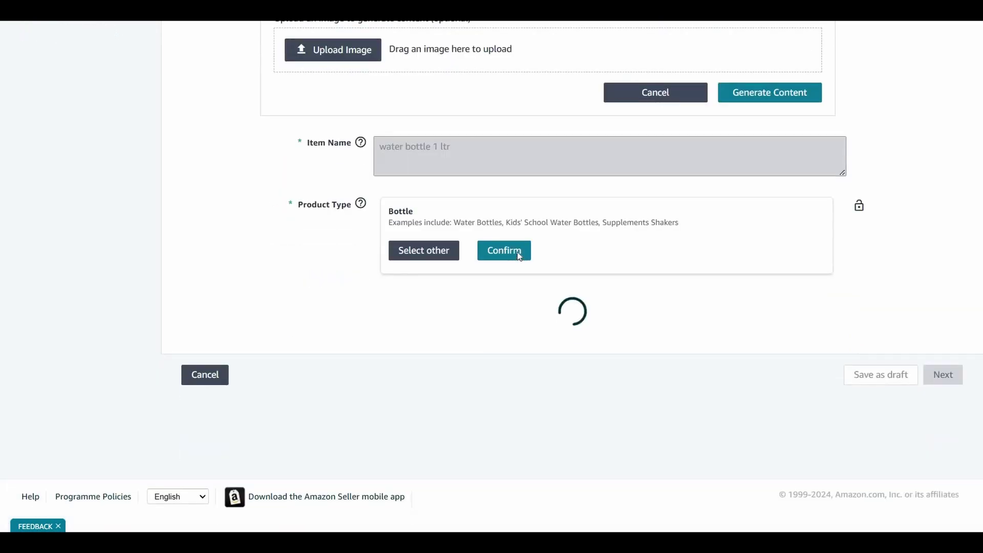
pyautogui.click(518, 252)
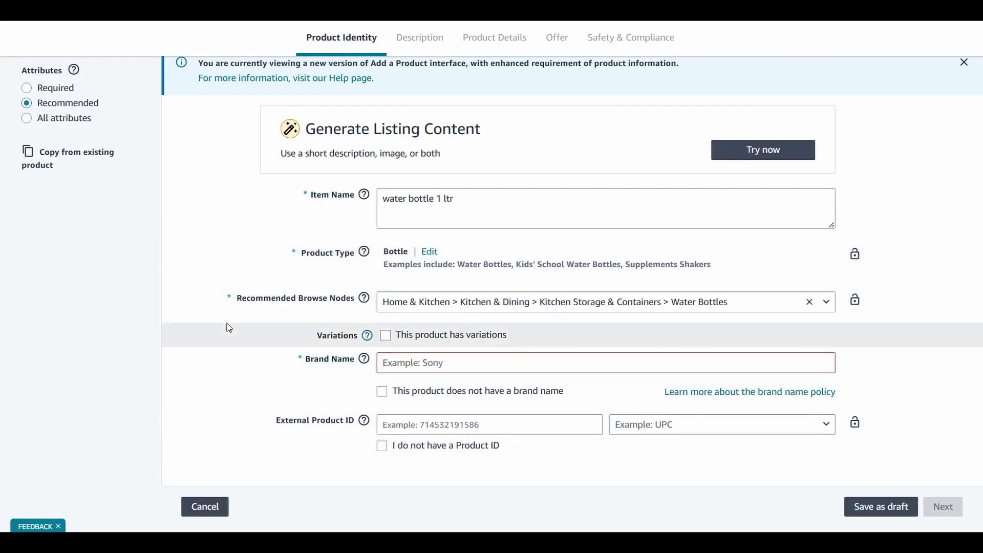
# Set the listing's brand name to "xtr store".
pyautogui.scroll(-2, 229, 327)
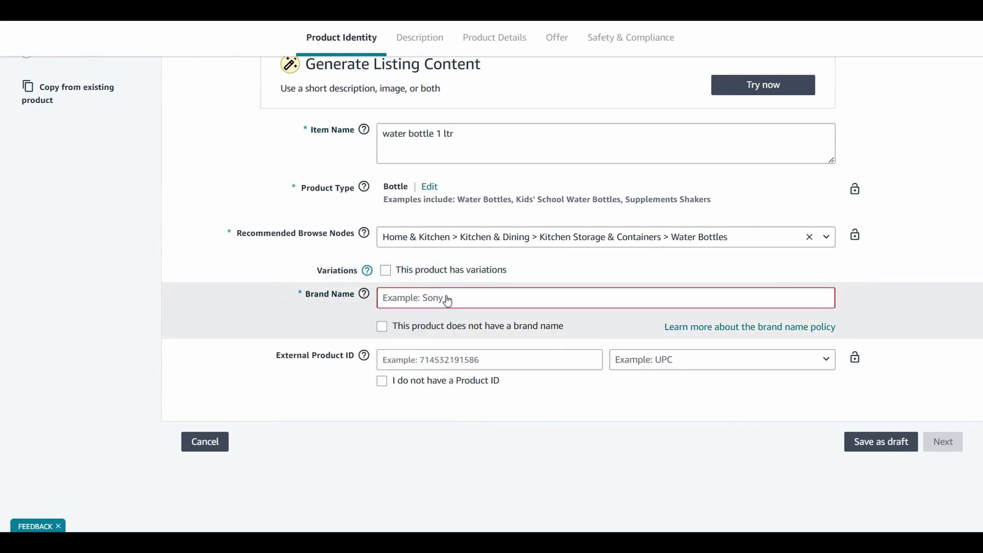
pyautogui.click(447, 301)
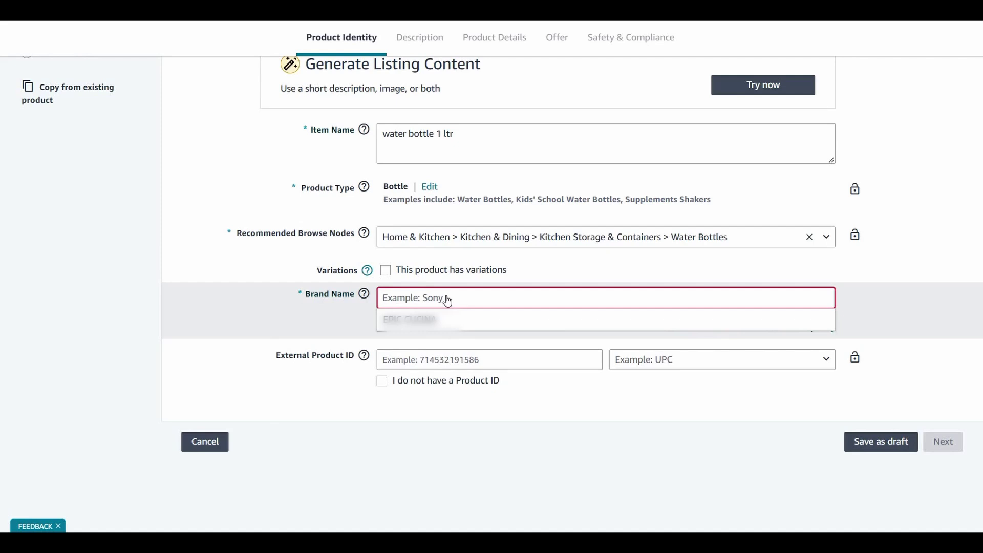
pyautogui.write('x')
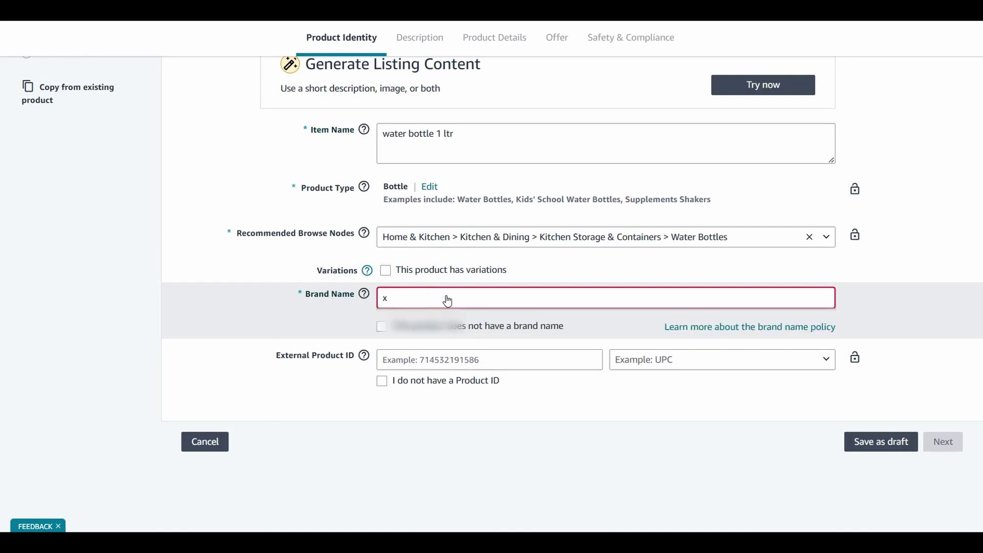
pyautogui.write('tr store')
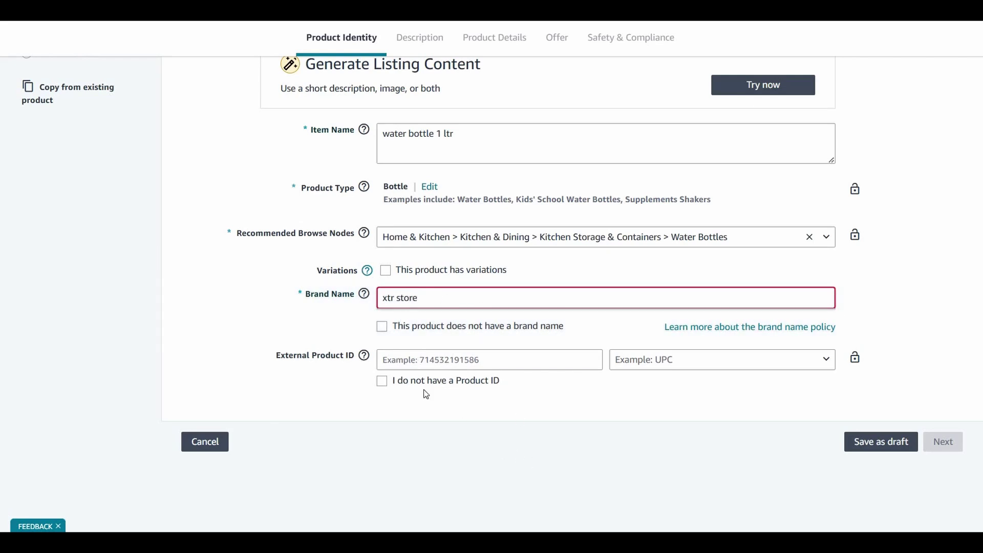
pyautogui.click(414, 404)
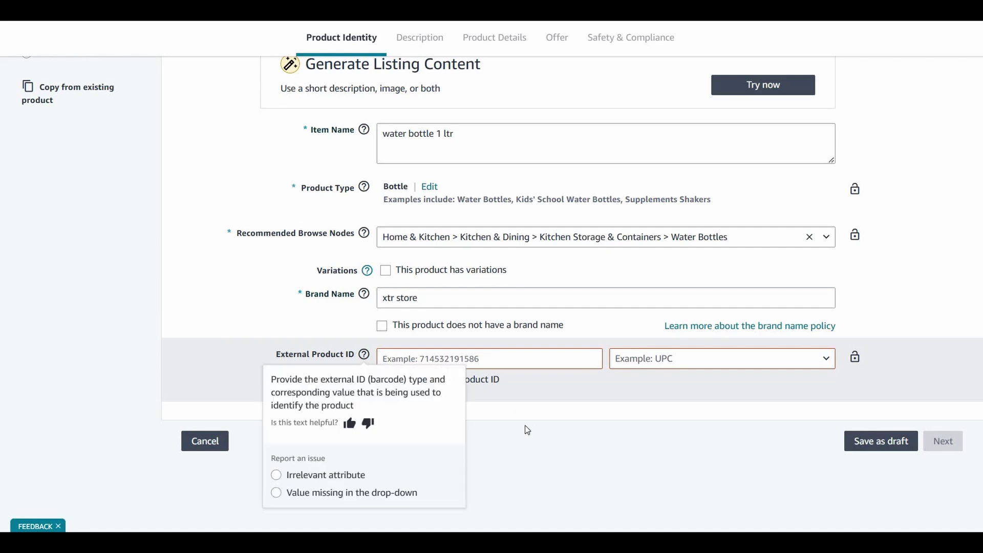
# Declare that the product has no product ID and submit the product identity details.
pyautogui.click(382, 390)
pyautogui.click(381, 387)
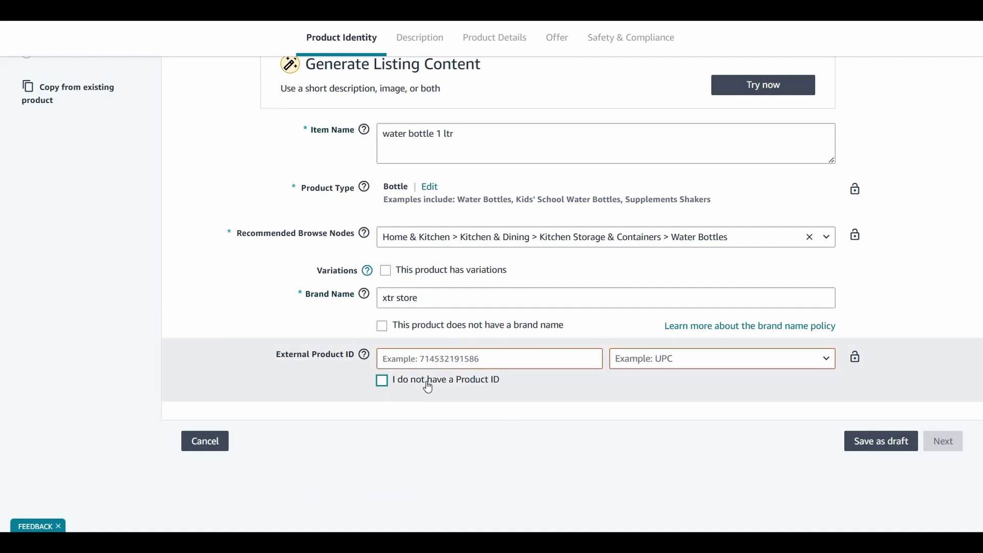
pyautogui.click(383, 383)
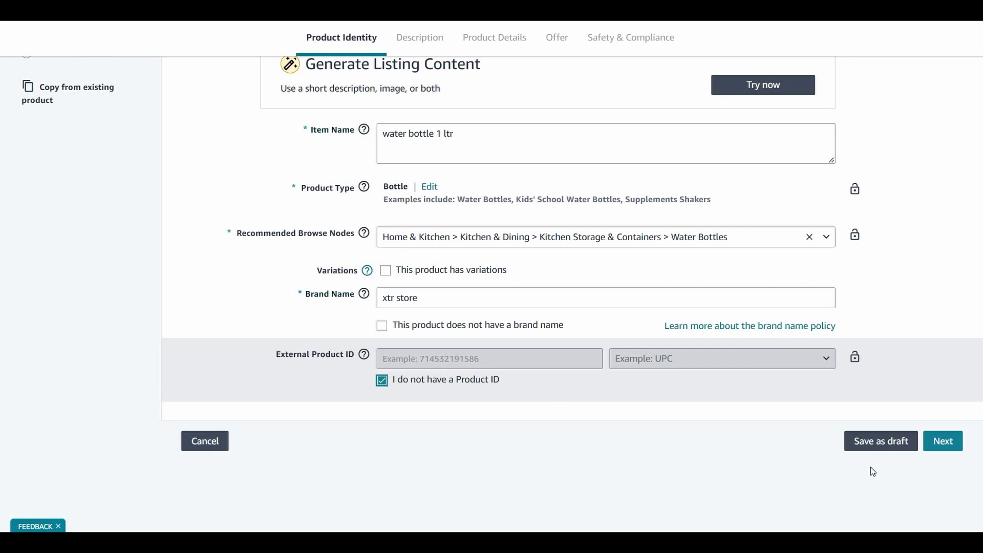
pyautogui.click(948, 448)
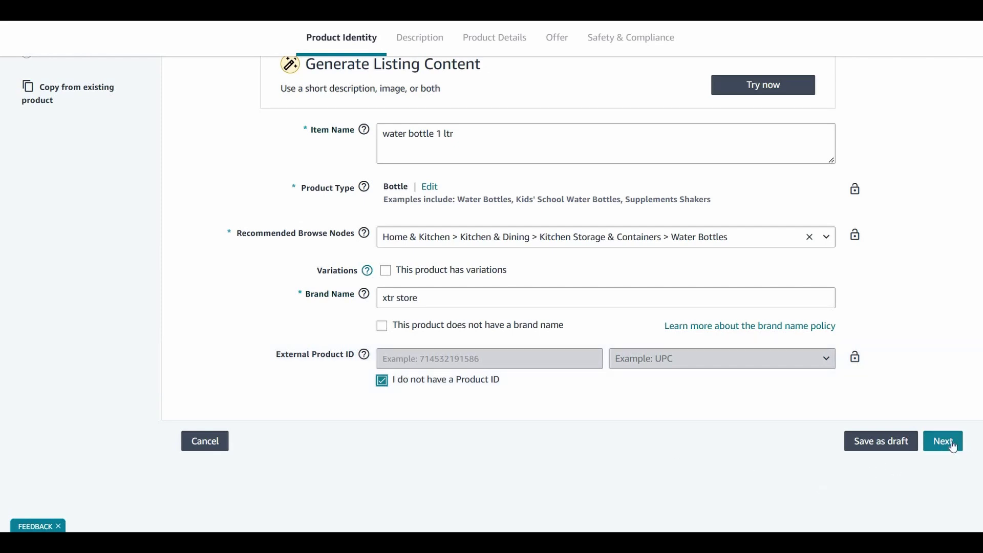
pyautogui.click(949, 449)
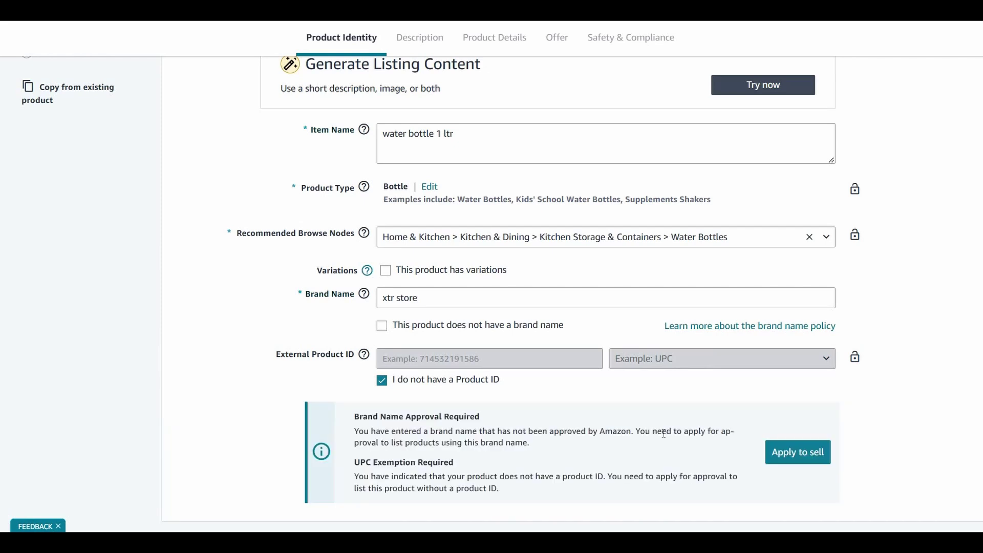
# Open the application to sell for the "xtr store" brand name approval and UPC exemption.
pyautogui.scroll(-3, 590, 402)
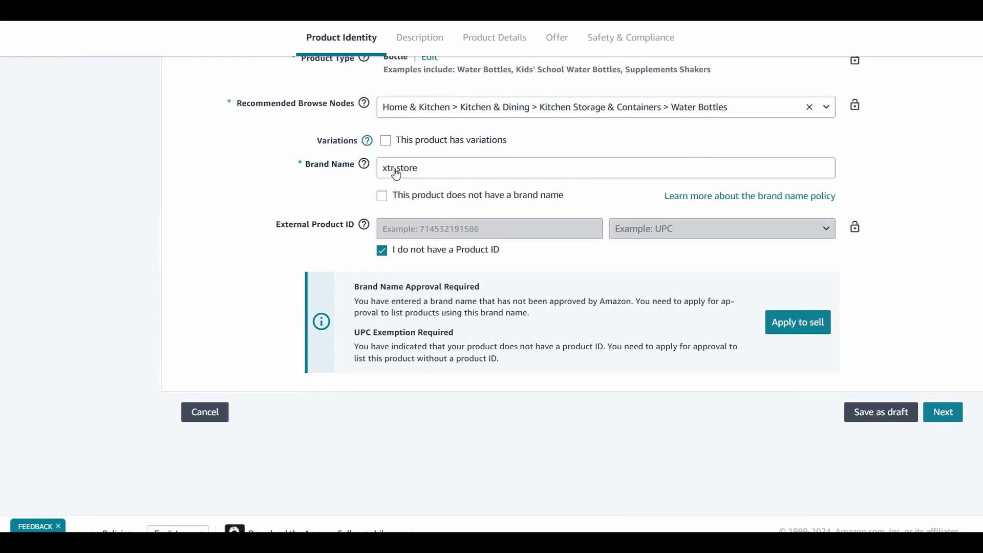
pyautogui.click(411, 178)
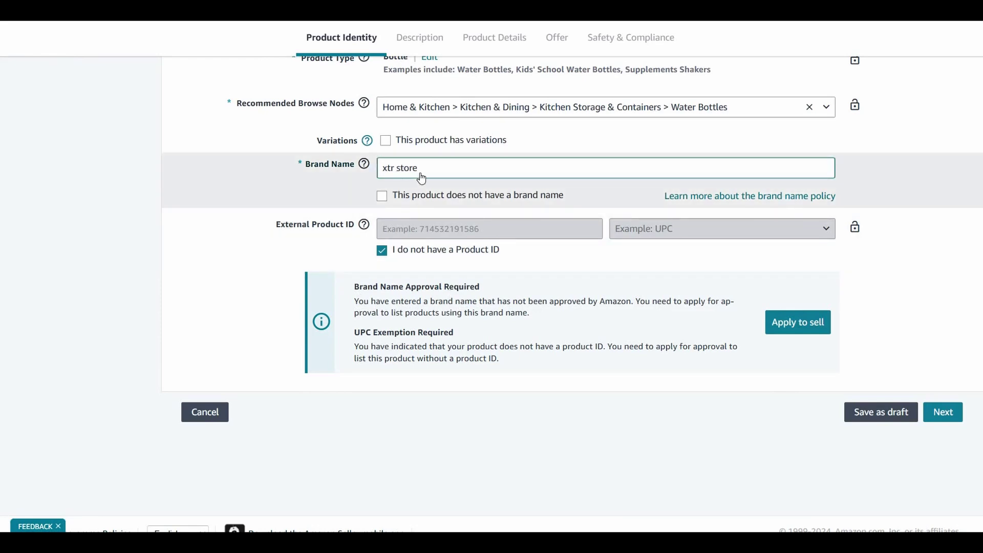
pyautogui.click(492, 297)
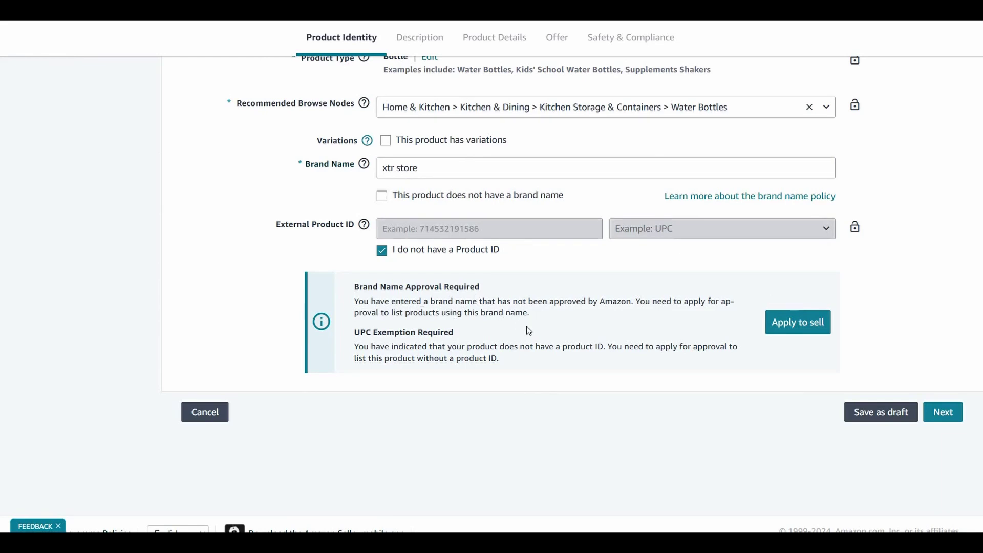
pyautogui.scroll(1, 410, 237)
pyautogui.click(423, 239)
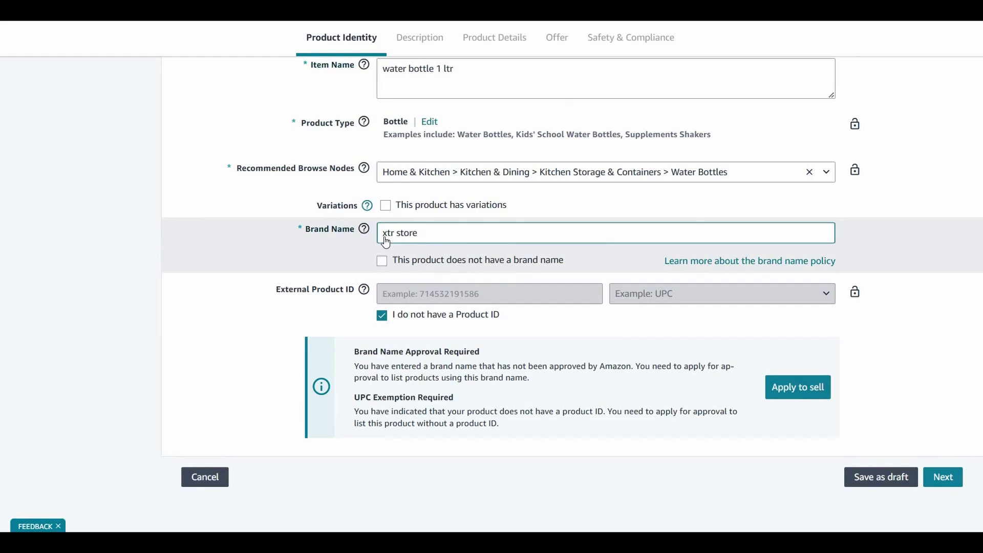
pyautogui.click(589, 343)
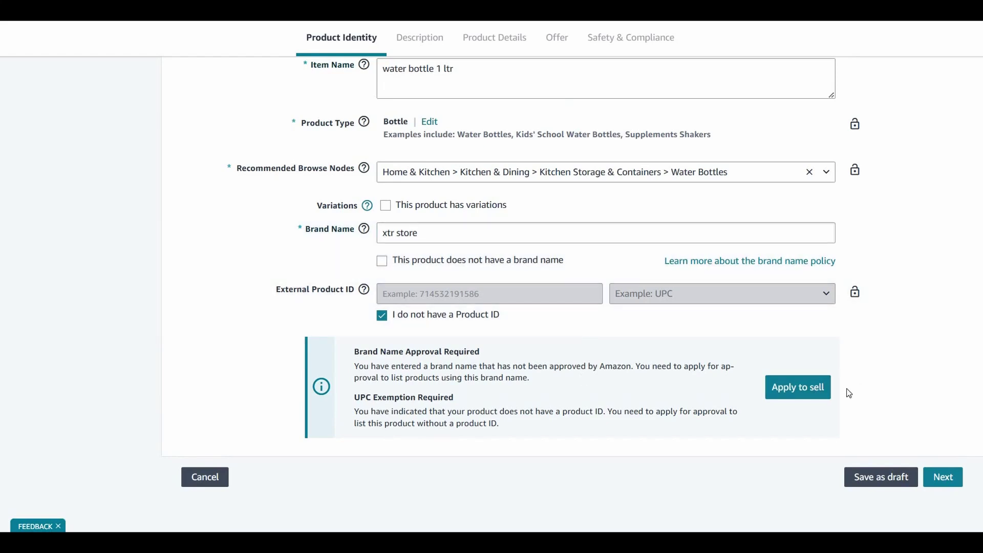
pyautogui.click(796, 393)
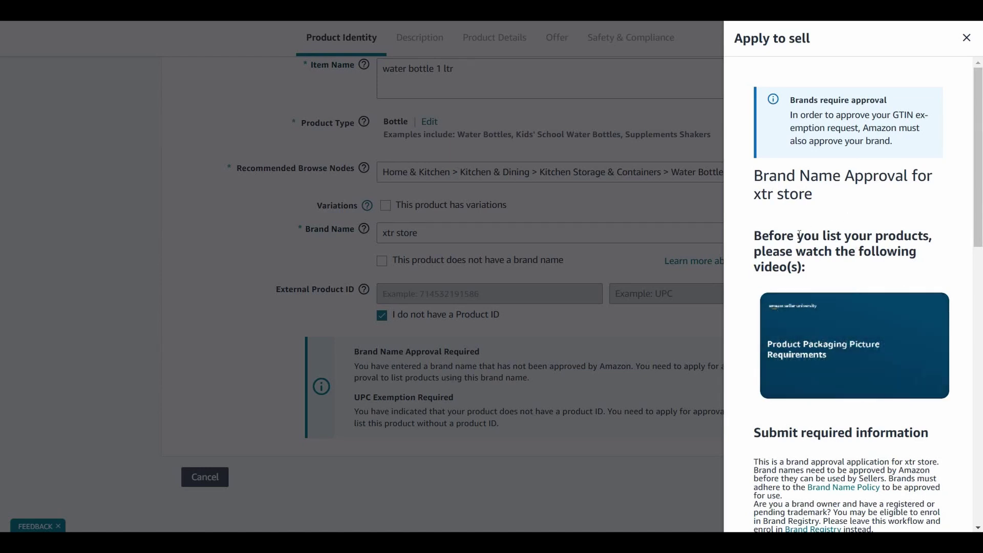
# Examine the brand approval application's required information, optional brand website URL and document requirements.
pyautogui.scroll(-3, 854, 364)
pyautogui.scroll(-3, 875, 232)
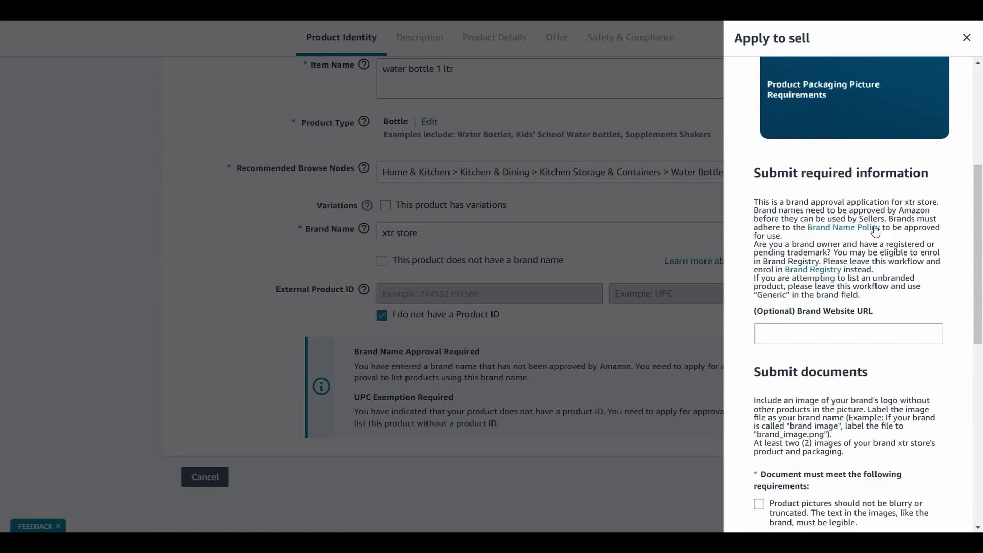
pyautogui.scroll(-3, 869, 266)
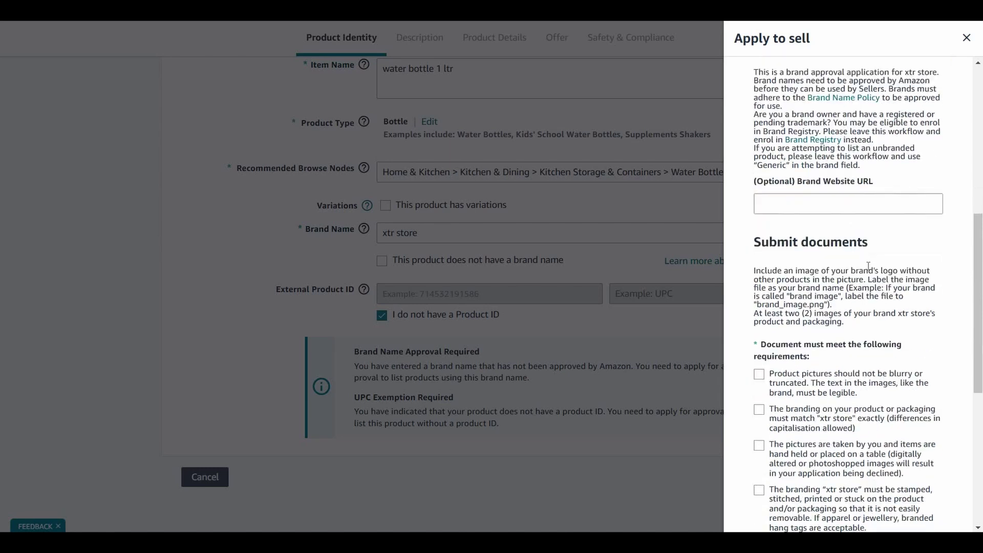
pyautogui.scroll(-3, 869, 269)
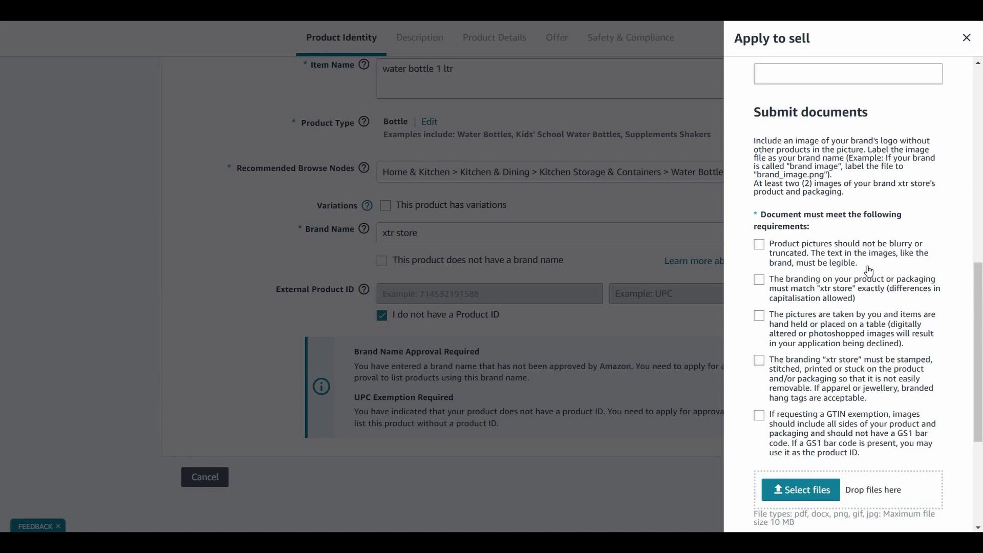
pyautogui.scroll(-1, 869, 270)
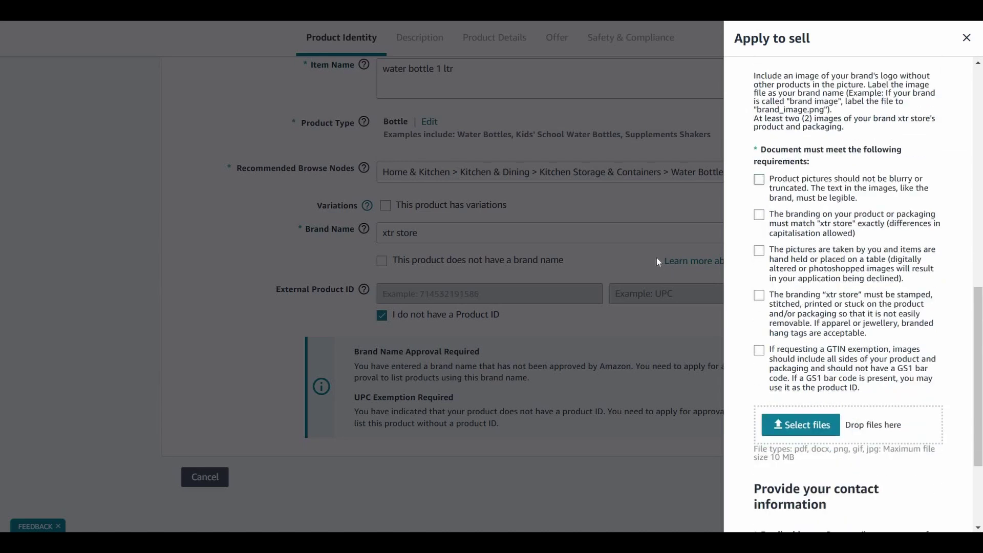
pyautogui.scroll(4, 836, 204)
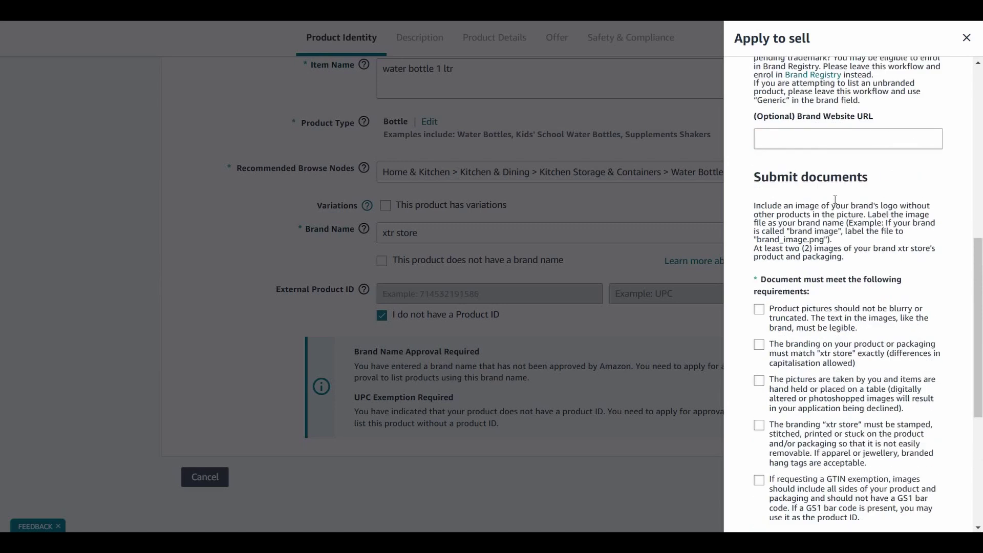
pyautogui.scroll(-1, 819, 203)
pyautogui.scroll(-2, 820, 203)
pyautogui.scroll(-1, 845, 299)
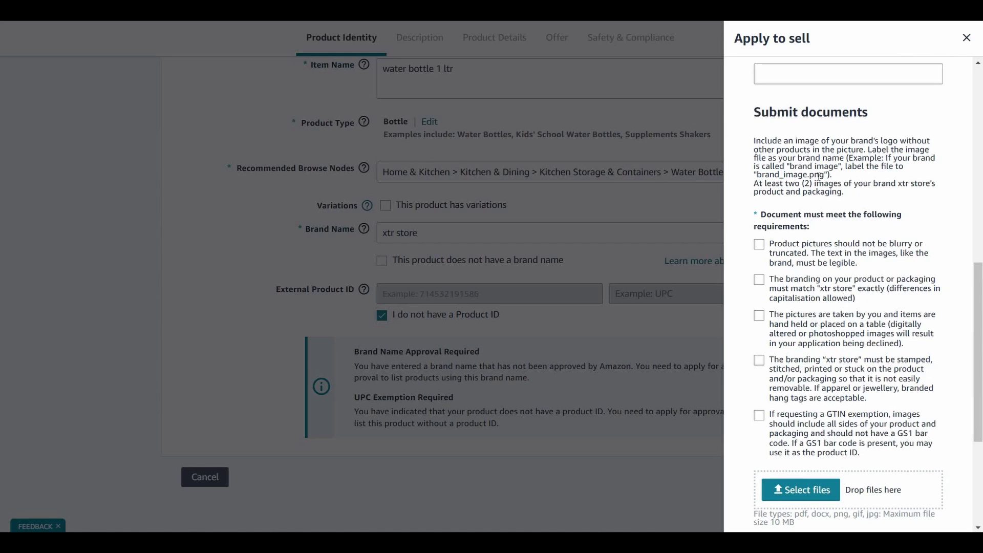
pyautogui.scroll(2, 865, 217)
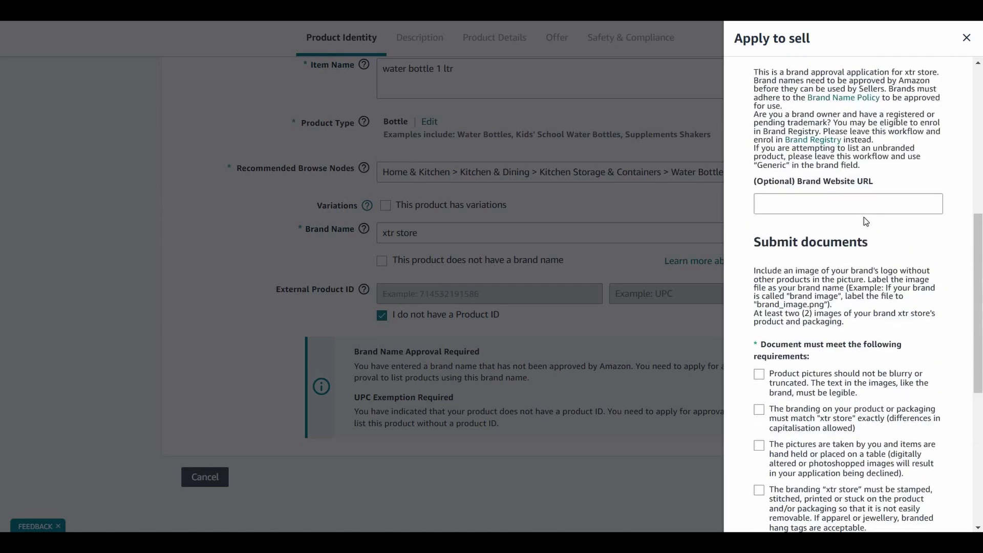
pyautogui.scroll(-2, 864, 217)
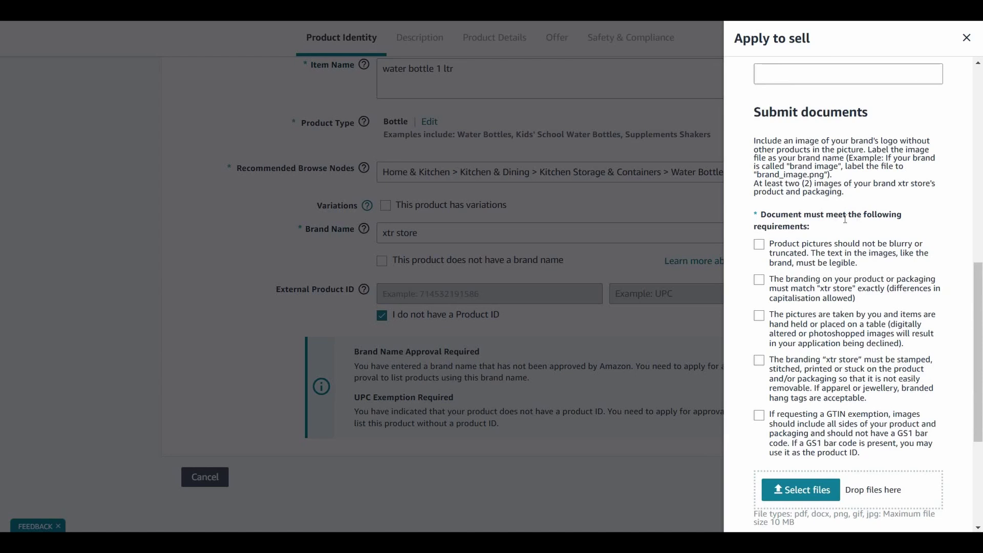
pyautogui.scroll(-1, 843, 224)
pyautogui.scroll(4, 819, 230)
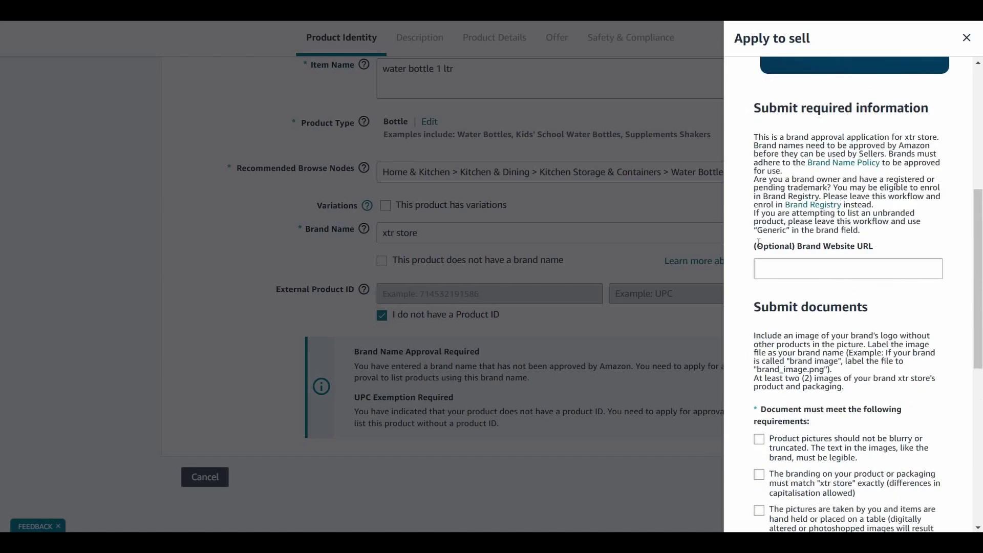
pyautogui.moveTo(871, 245); pyautogui.dragTo(755, 246)
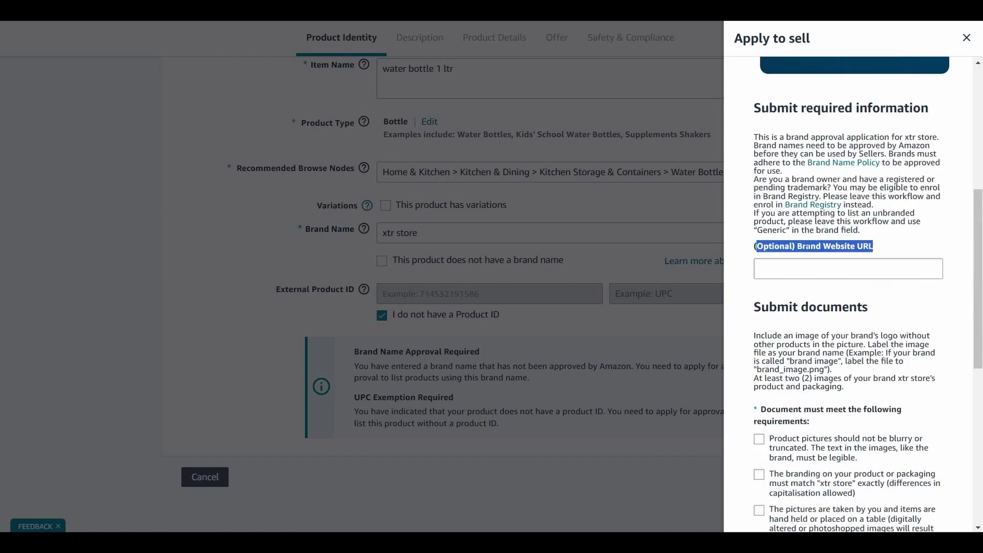
pyautogui.click(859, 331)
# Accept all five document requirements, covering picture clarity, exact branding, self-taken photos, permanent branding and GTIN exemption images.
pyautogui.scroll(-4, 809, 273)
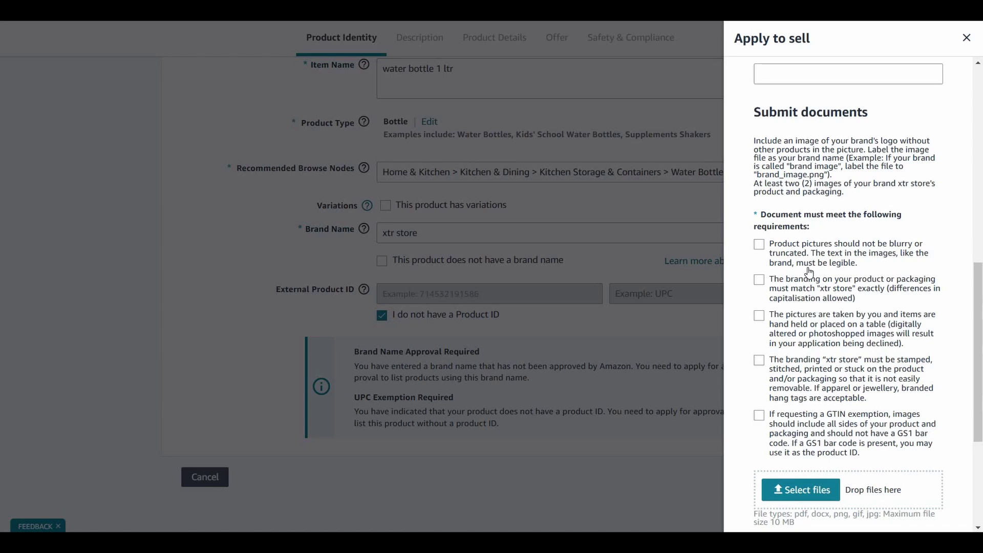
pyautogui.click(760, 246)
pyautogui.click(760, 280)
pyautogui.click(760, 316)
pyautogui.click(759, 361)
pyautogui.click(759, 416)
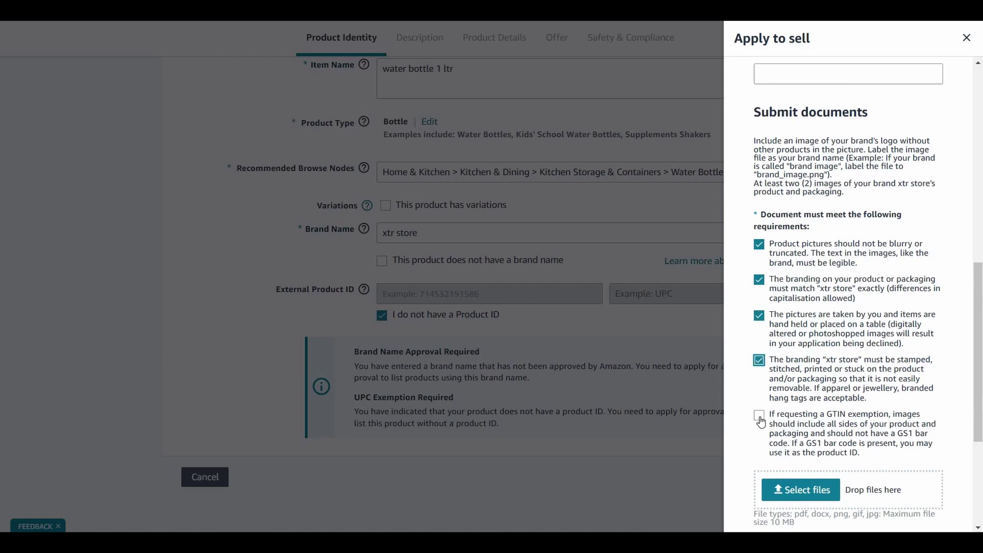
pyautogui.scroll(-3, 858, 342)
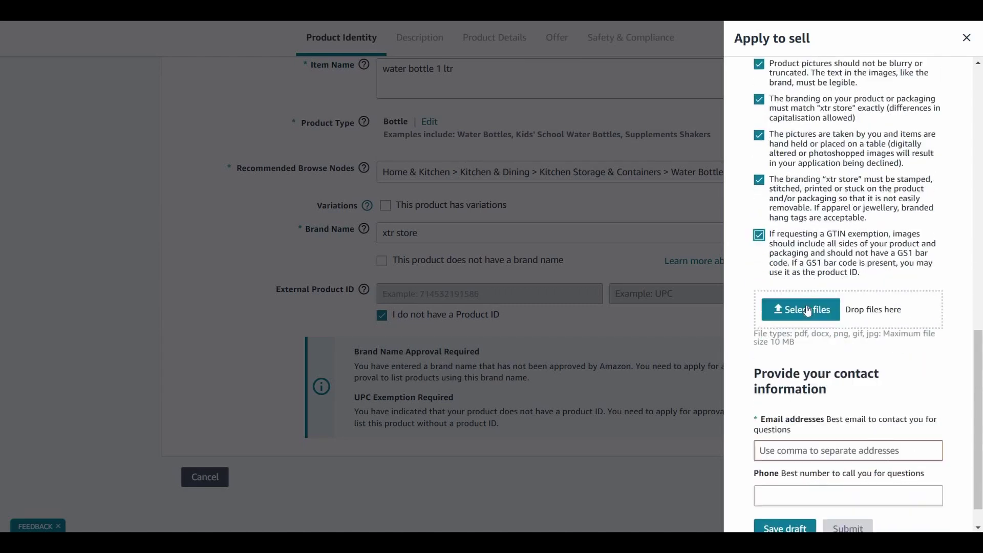
pyautogui.scroll(2, 816, 175)
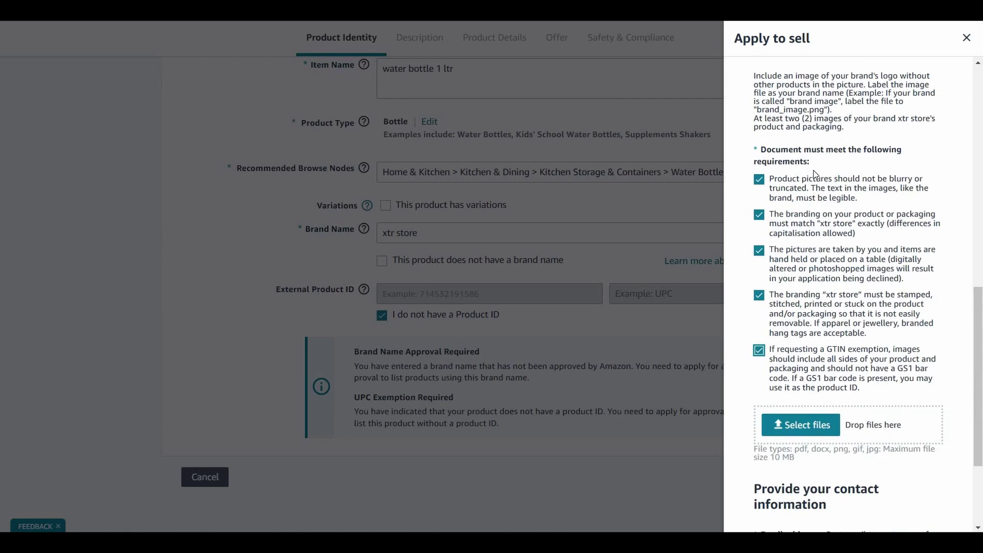